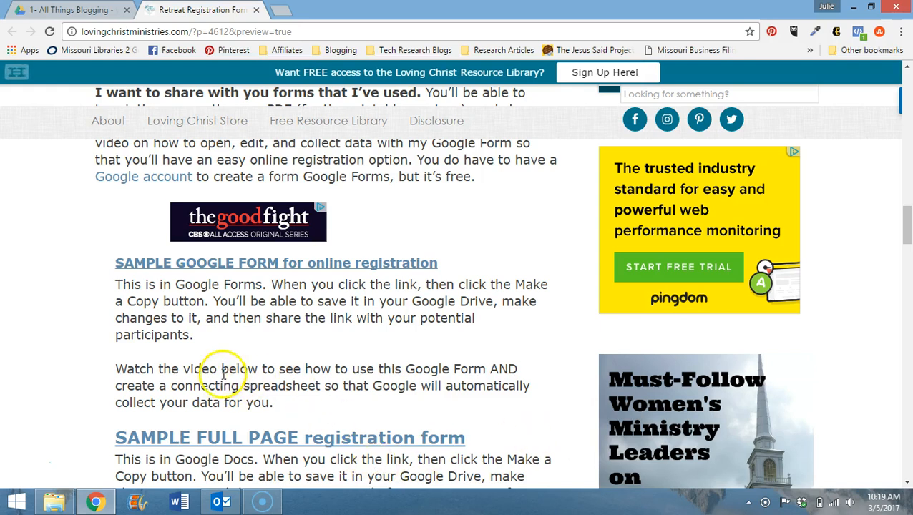
Step: Open the sample Google Form for online registration and make a copy of it in Drive
{"action": "left_click", "coordinate": [222, 265]}
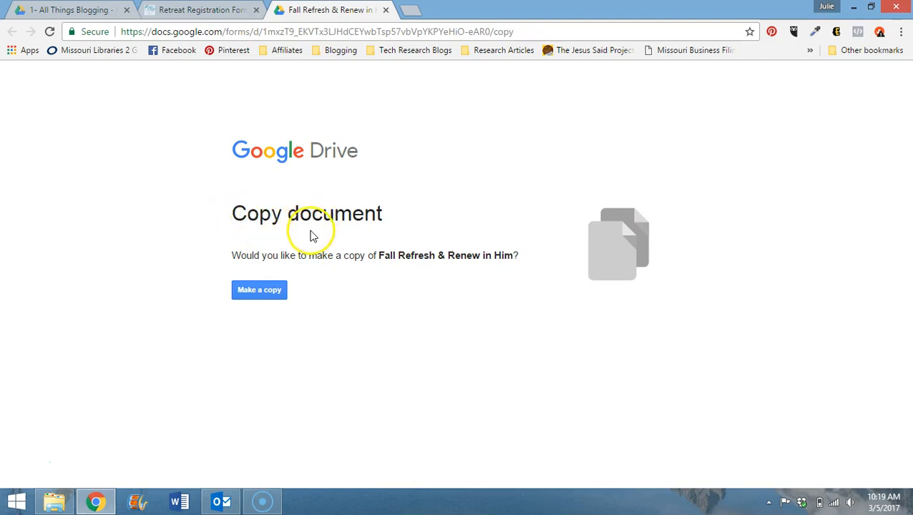
{"action": "left_click", "coordinate": [255, 294]}
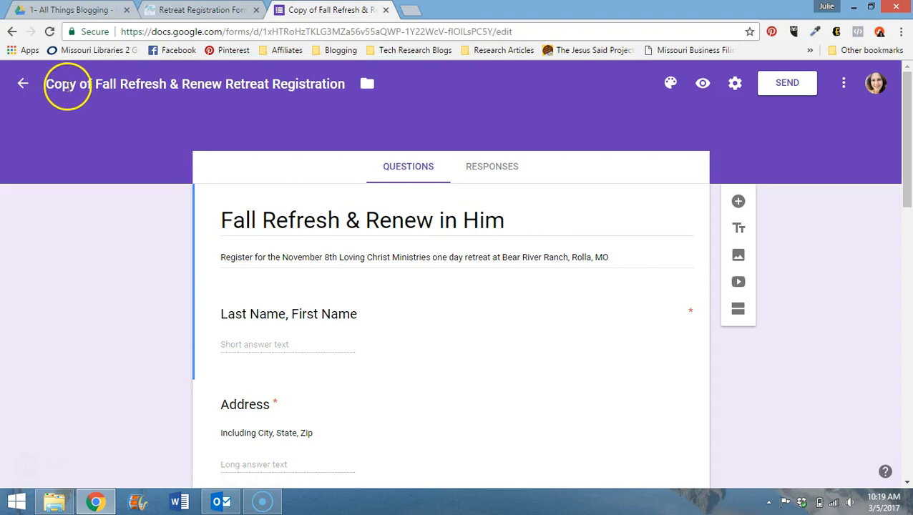
Step: Review the copied form's file name, title, description and questions through to the Payment Info section
{"action": "left_click", "coordinate": [118, 84]}
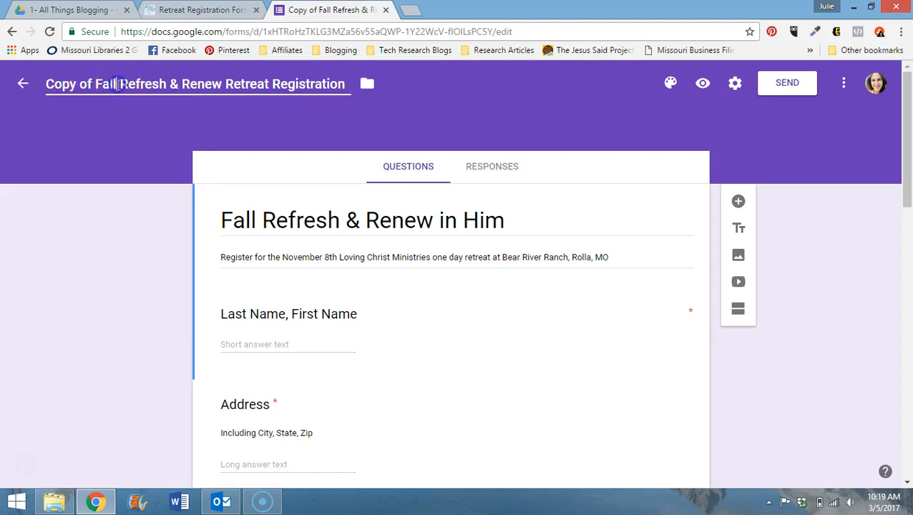
{"action": "left_click_drag", "start_coordinate": [46, 84], "coordinate": [82, 85]}
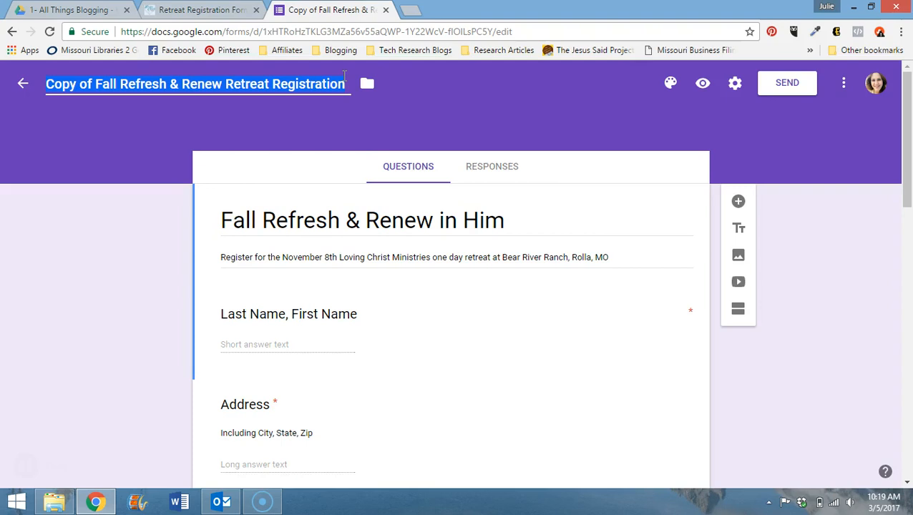
{"action": "left_click", "coordinate": [256, 232]}
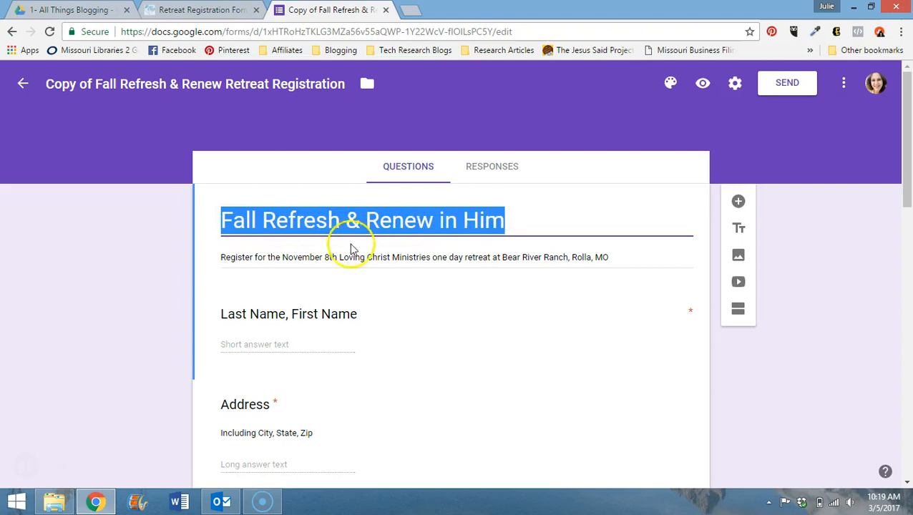
{"action": "left_click", "coordinate": [228, 259]}
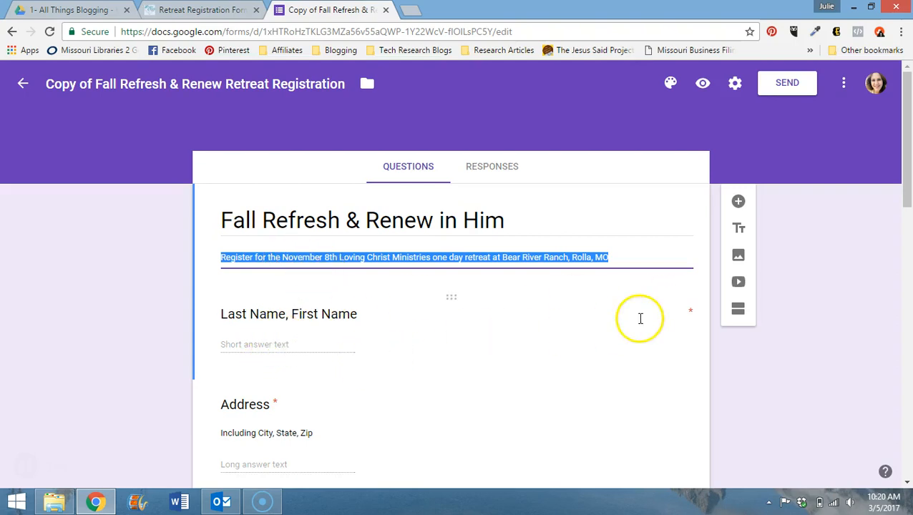
{"action": "left_click_drag", "start_coordinate": [905, 161], "coordinate": [907, 331]}
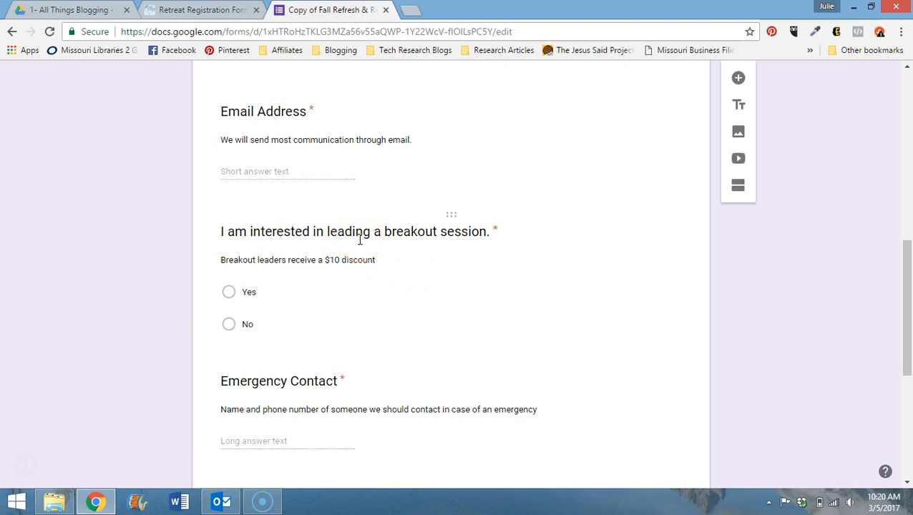
{"action": "left_click_drag", "start_coordinate": [907, 332], "coordinate": [909, 442]}
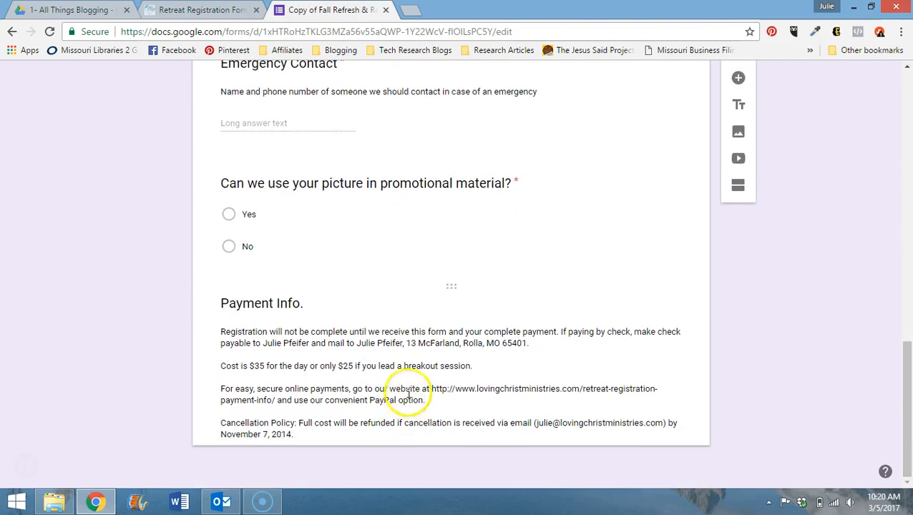
{"action": "left_click_drag", "start_coordinate": [906, 428], "coordinate": [908, 334]}
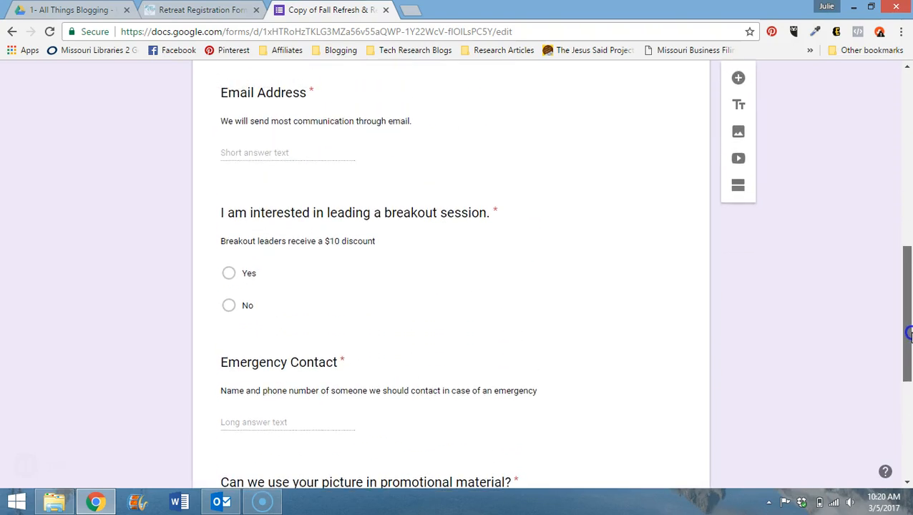
Step: Turn the Required setting of the breakout session question off and back on
{"action": "left_click", "coordinate": [538, 236]}
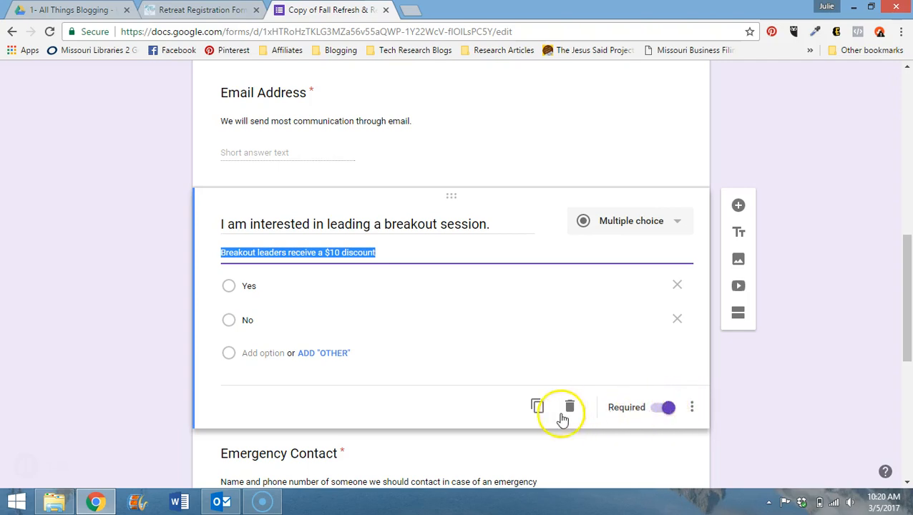
{"action": "left_click", "coordinate": [667, 409]}
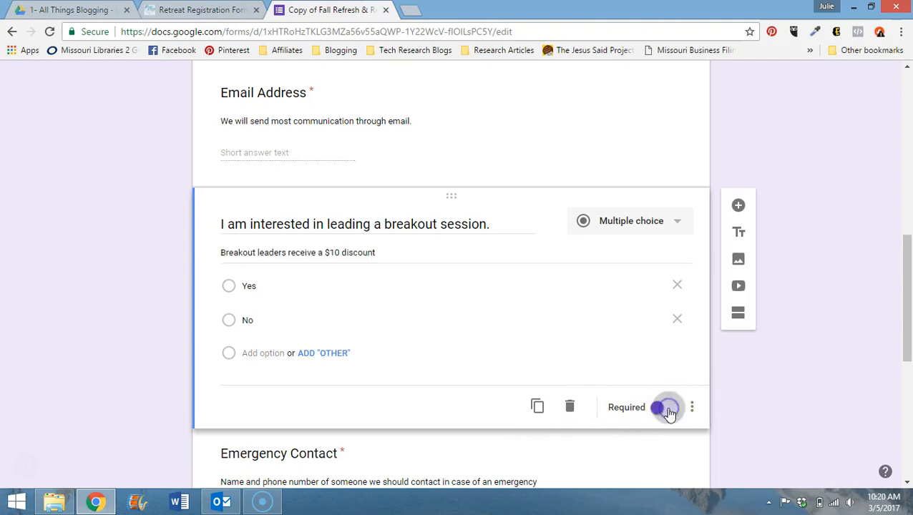
{"action": "left_click", "coordinate": [667, 408]}
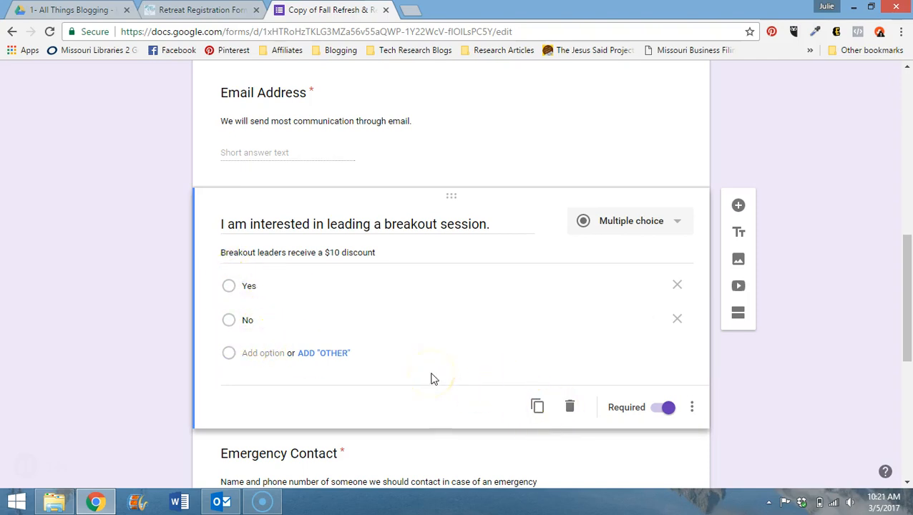
Step: Add a blank question after the breakout session question, and delete it after viewing the available question types
{"action": "left_click_drag", "start_coordinate": [907, 338], "coordinate": [905, 272]}
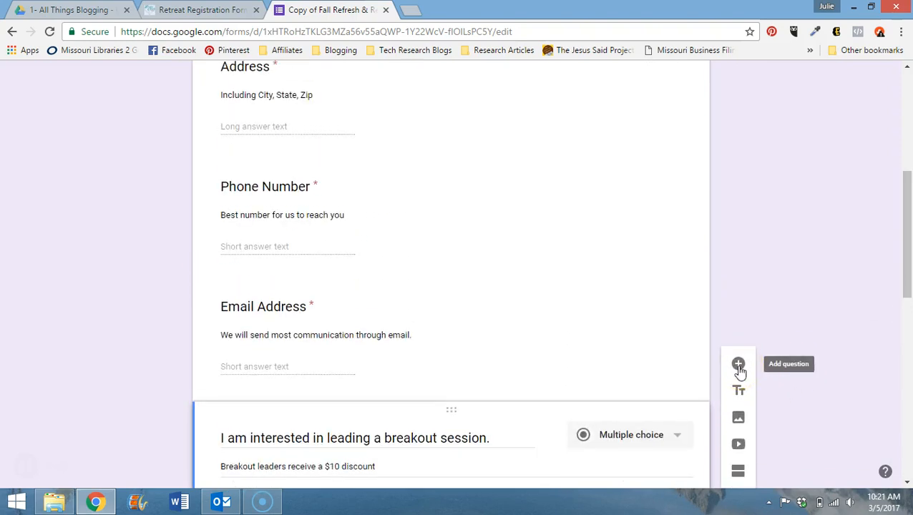
{"action": "left_click", "coordinate": [738, 367]}
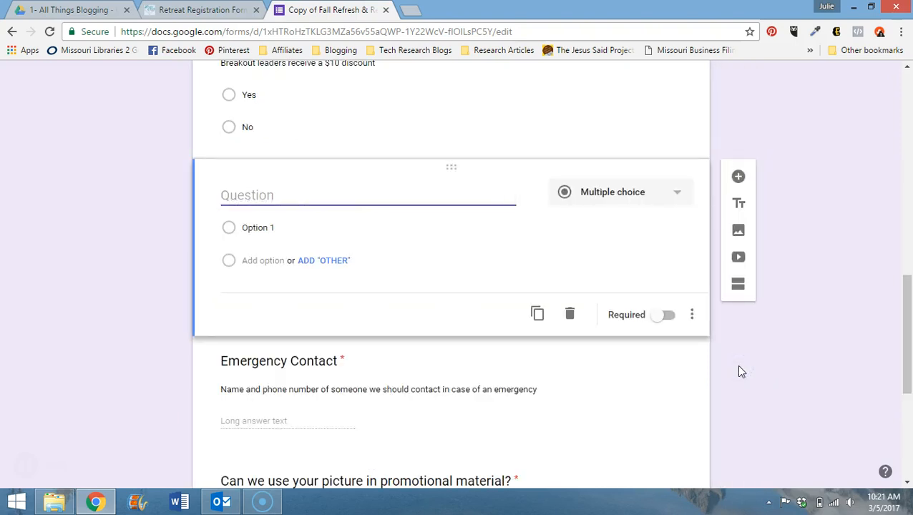
{"action": "left_click", "coordinate": [246, 194]}
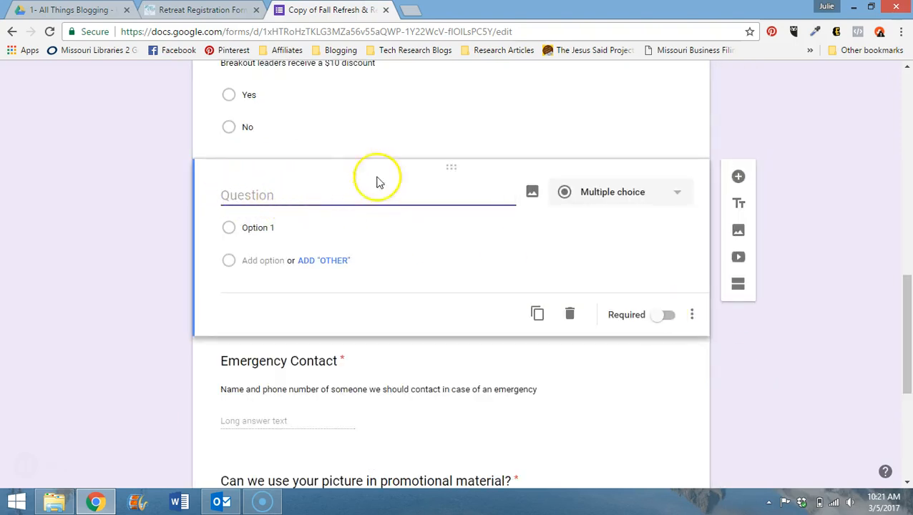
{"action": "left_click", "coordinate": [678, 192]}
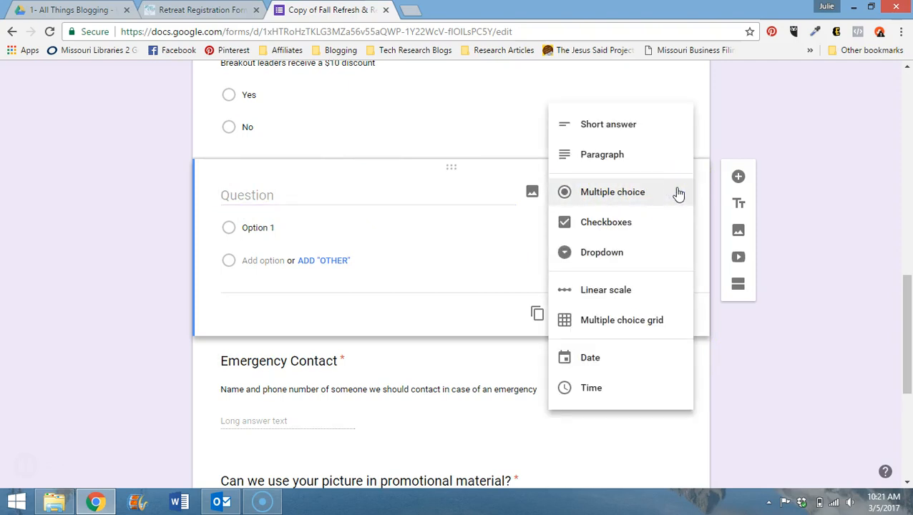
{"action": "left_click", "coordinate": [637, 154]}
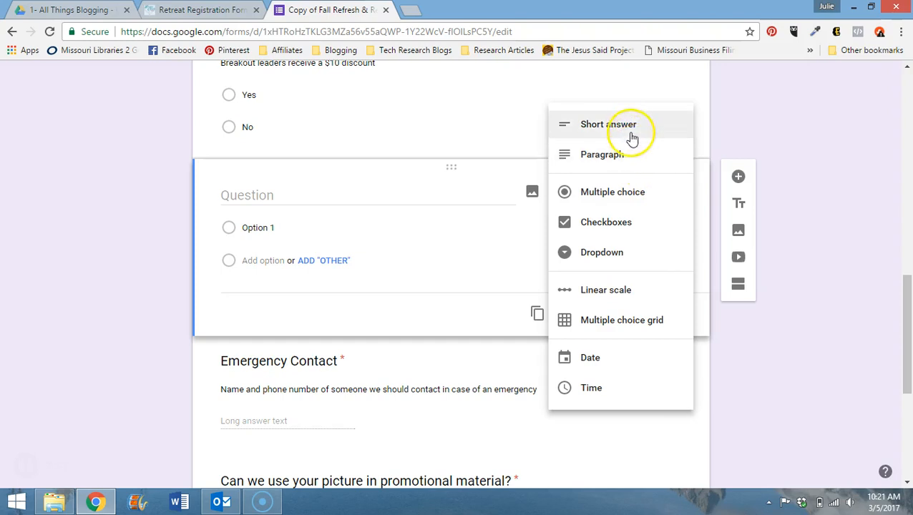
{"action": "left_click", "coordinate": [491, 254]}
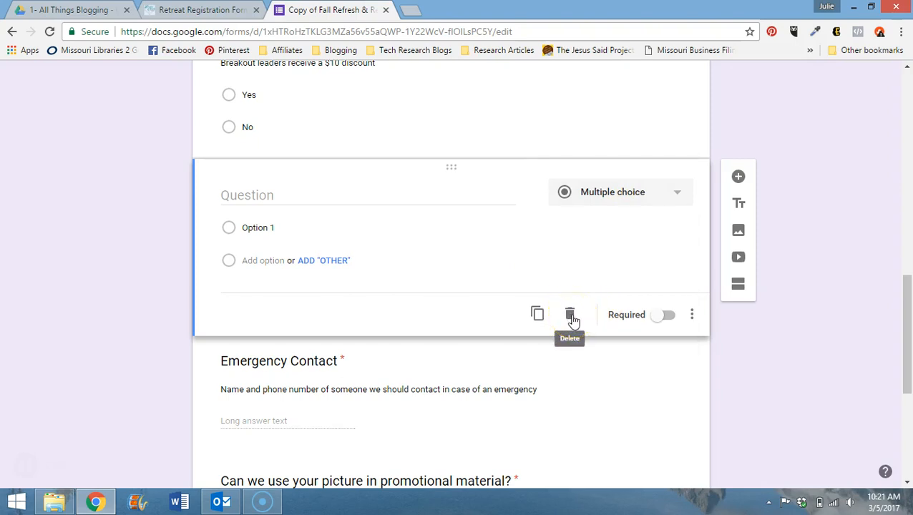
{"action": "left_click", "coordinate": [570, 315]}
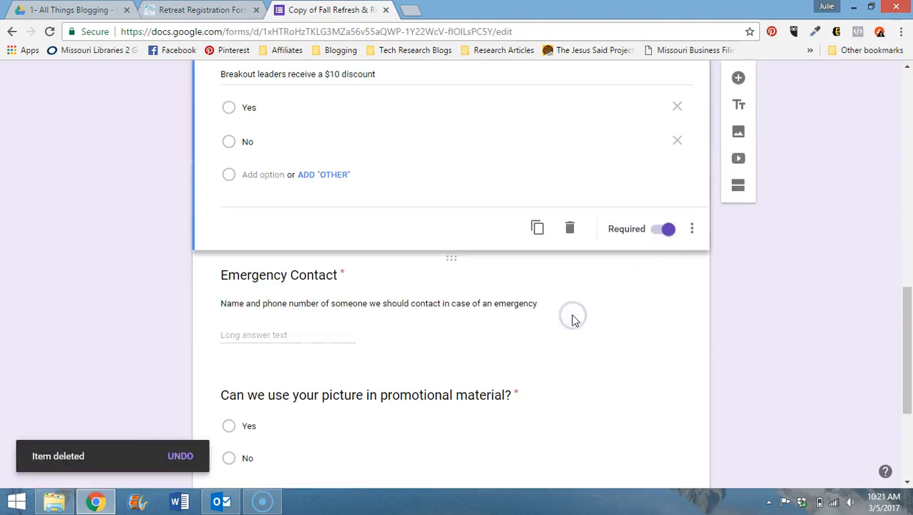
Step: Change the form's theme color to brown
{"action": "scroll", "coordinate": [903, 321], "scroll_direction": "up", "scroll_amount": 1}
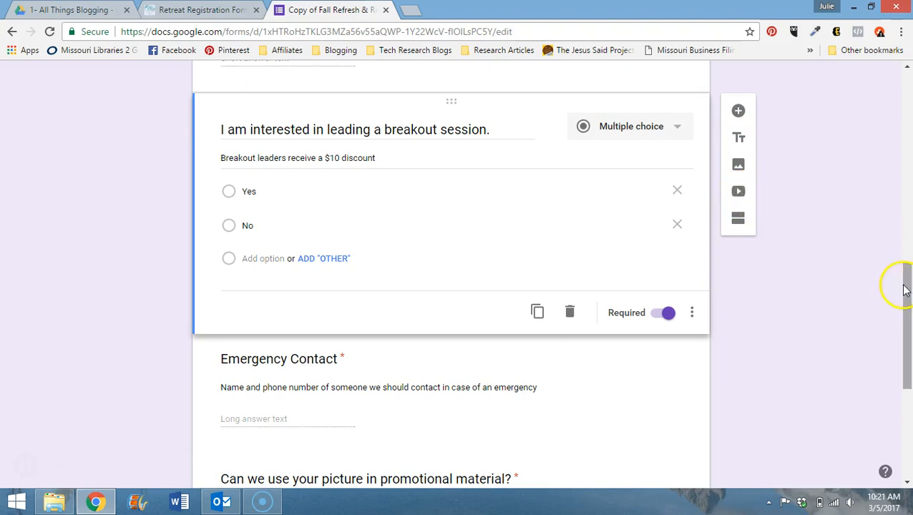
{"action": "left_click_drag", "start_coordinate": [909, 293], "coordinate": [910, 105]}
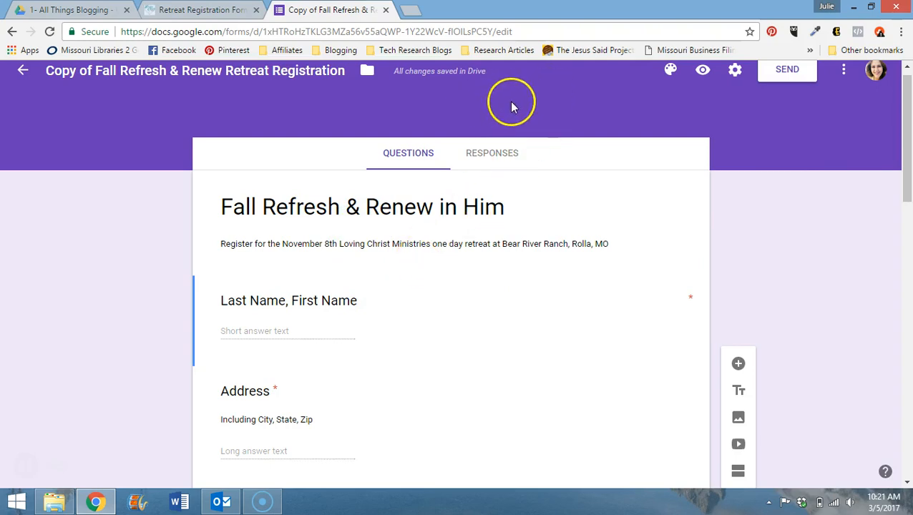
{"action": "left_click", "coordinate": [669, 73]}
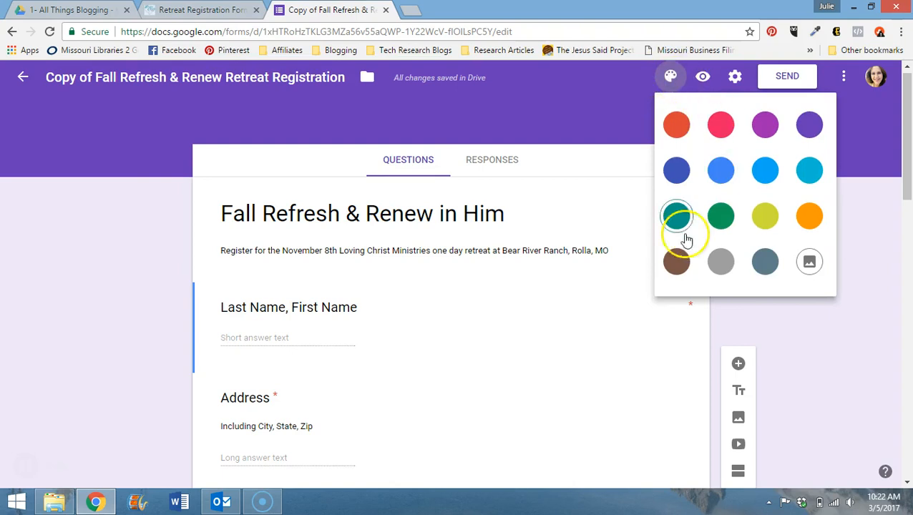
{"action": "left_click", "coordinate": [676, 261]}
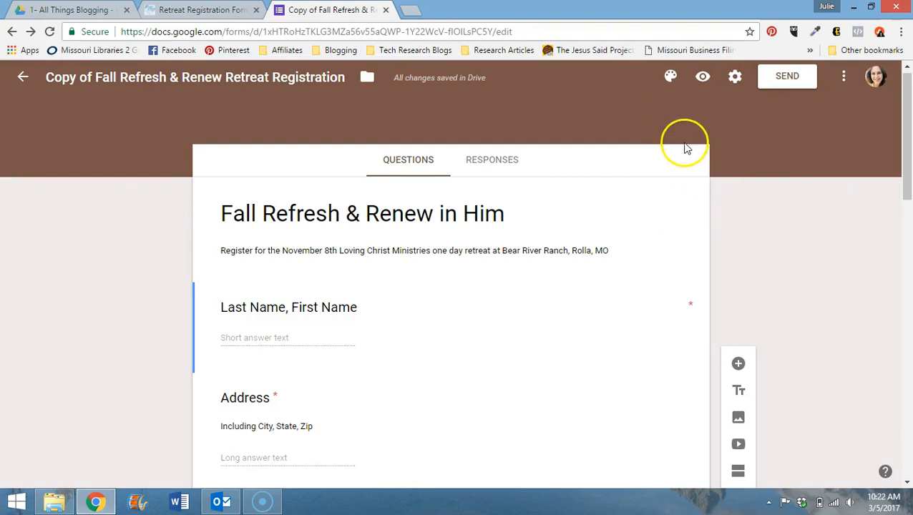
Step: Preview the form as respondents see it down to the submit area, and close the preview
{"action": "left_click", "coordinate": [703, 80]}
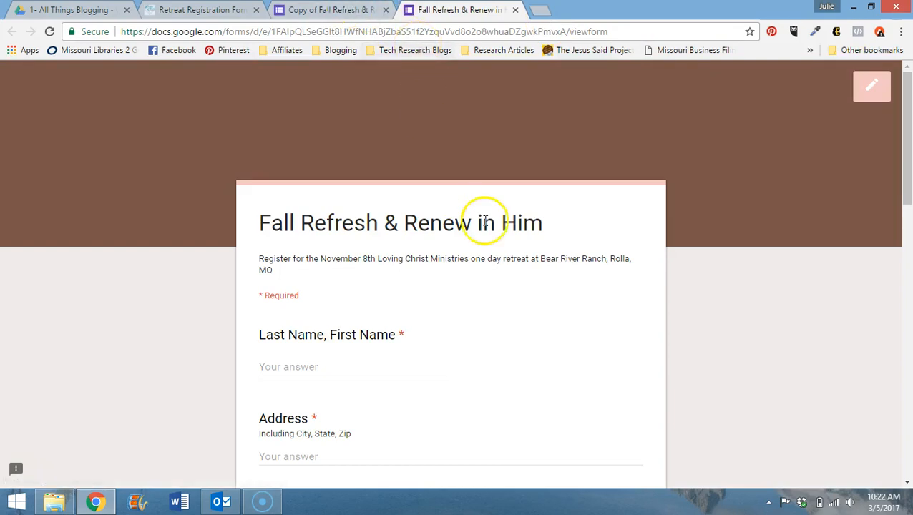
{"action": "left_click_drag", "start_coordinate": [907, 164], "coordinate": [909, 428]}
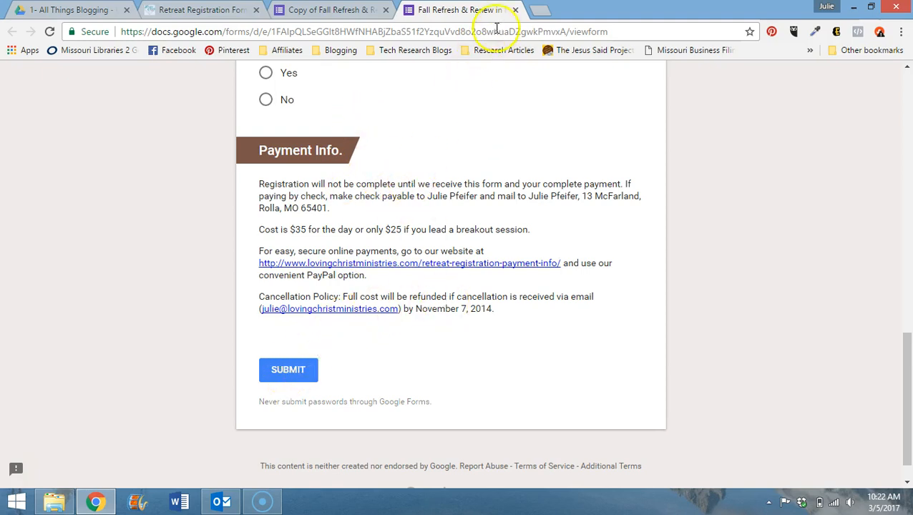
{"action": "left_click", "coordinate": [515, 10]}
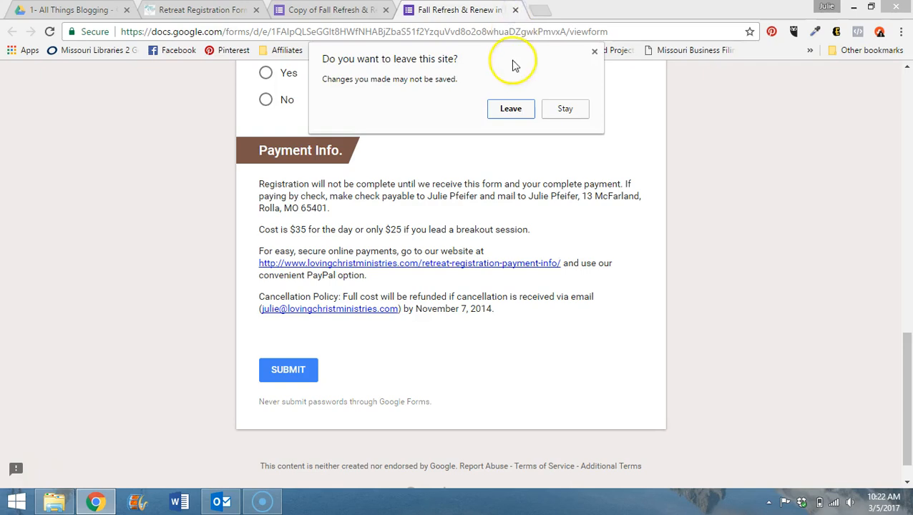
{"action": "left_click", "coordinate": [510, 108]}
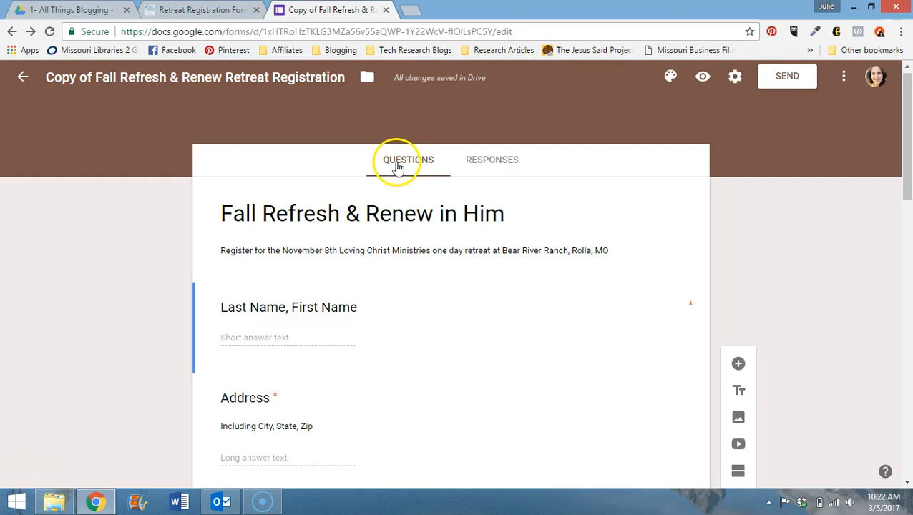
Step: Create a new spreadsheet with the suggested name as the destination for the form's responses
{"action": "left_click", "coordinate": [485, 161]}
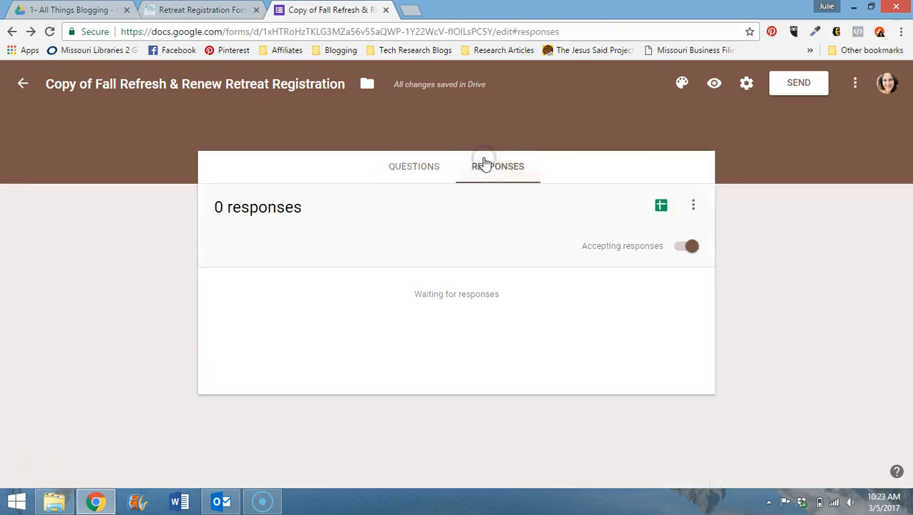
{"action": "key", "text": "super+c"}
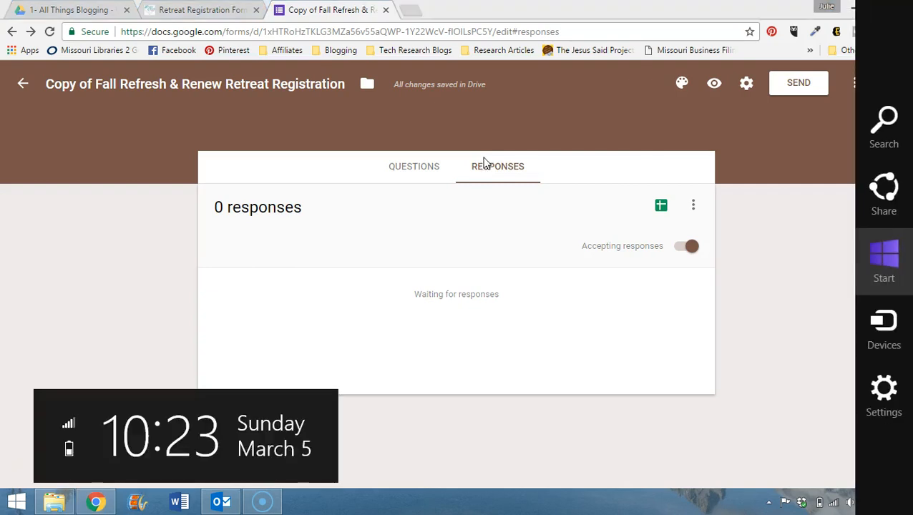
{"action": "left_click", "coordinate": [294, 244]}
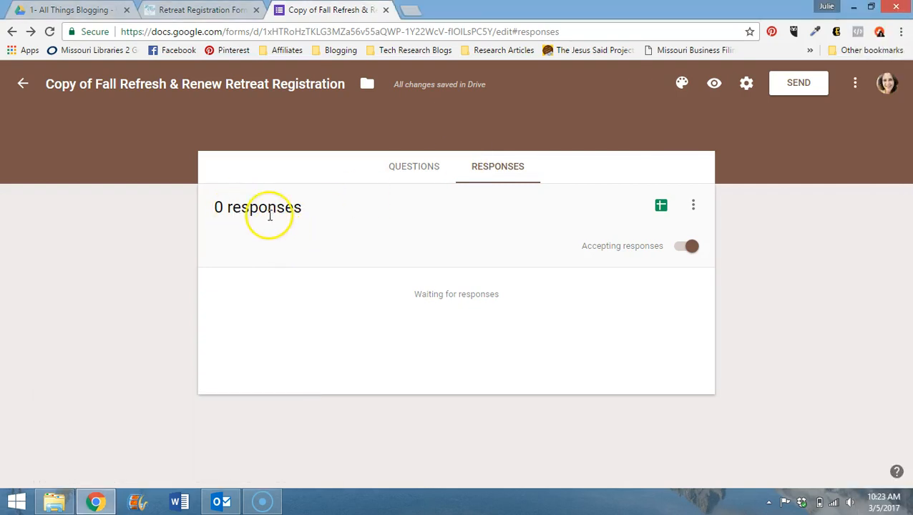
{"action": "left_click", "coordinate": [661, 208]}
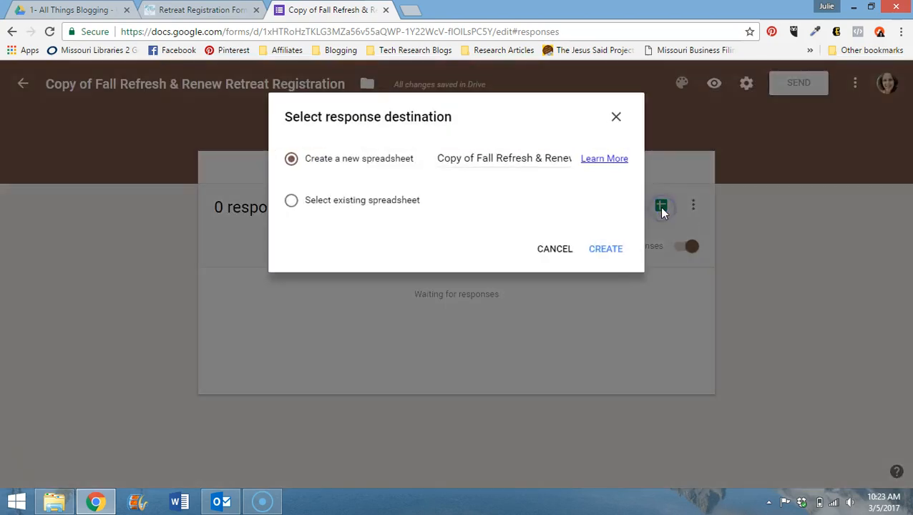
{"action": "left_click", "coordinate": [544, 166]}
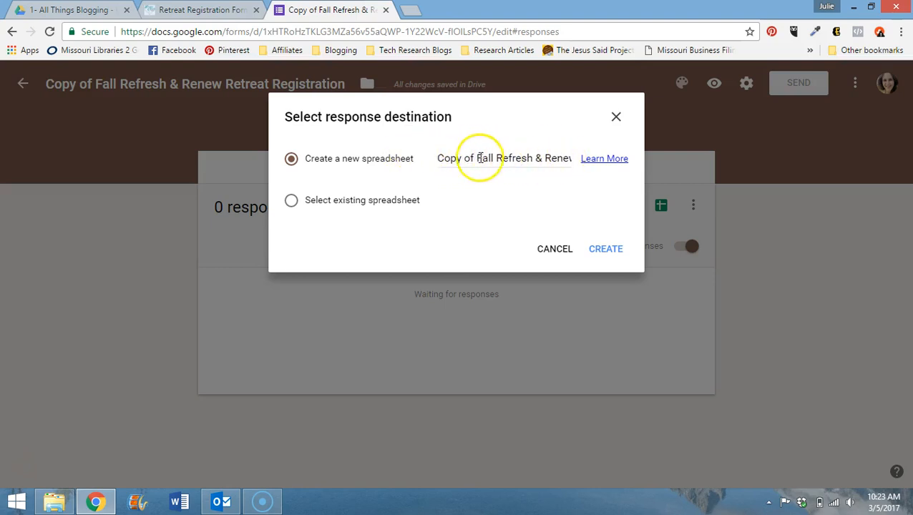
{"action": "left_click", "coordinate": [605, 250]}
{"action": "left_click", "coordinate": [604, 251]}
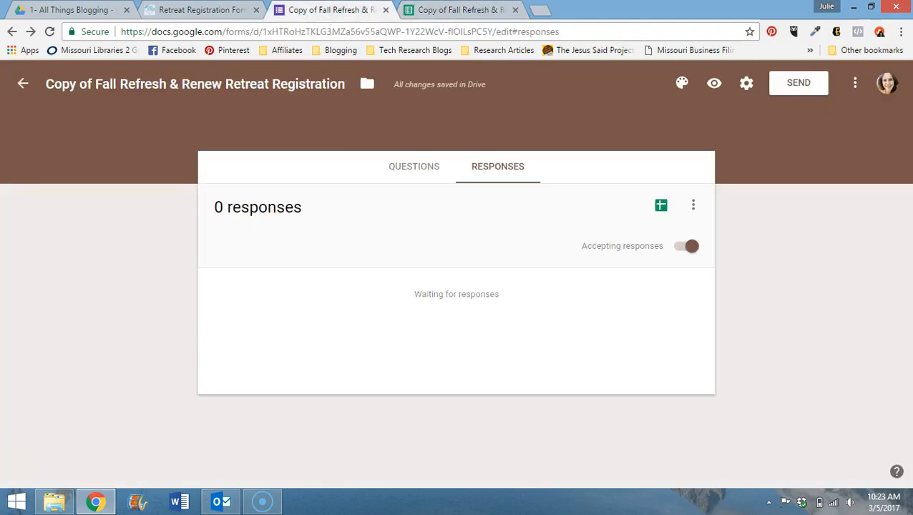
Step: Compare the form's questions with the column headings in the responses spreadsheet
{"action": "left_click", "coordinate": [322, 9]}
{"action": "left_click", "coordinate": [416, 172]}
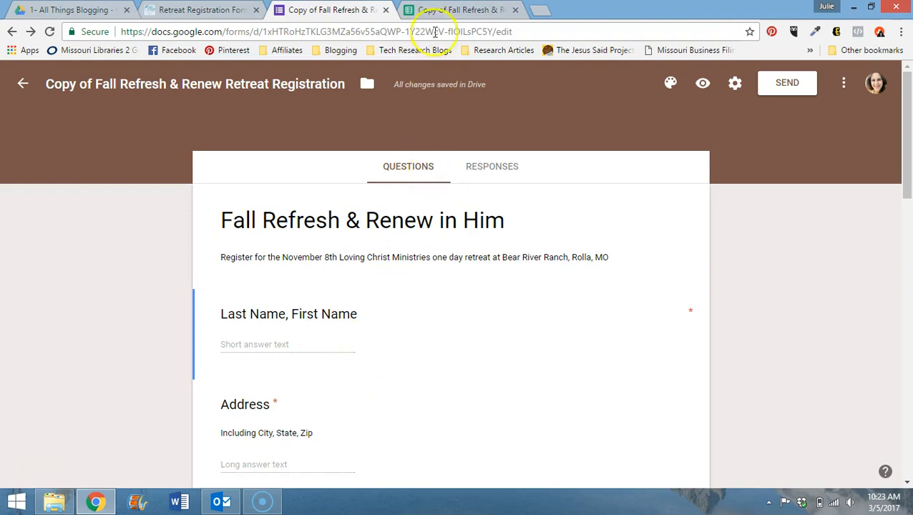
{"action": "left_click", "coordinate": [444, 10]}
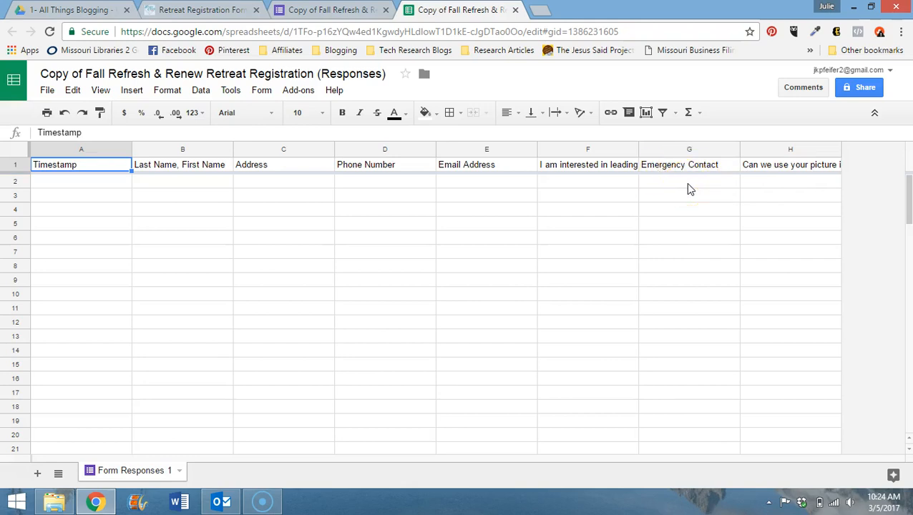
Step: Return to the form's editor and set its send option to a shareable link with a shortened URL
{"action": "left_click", "coordinate": [329, 10]}
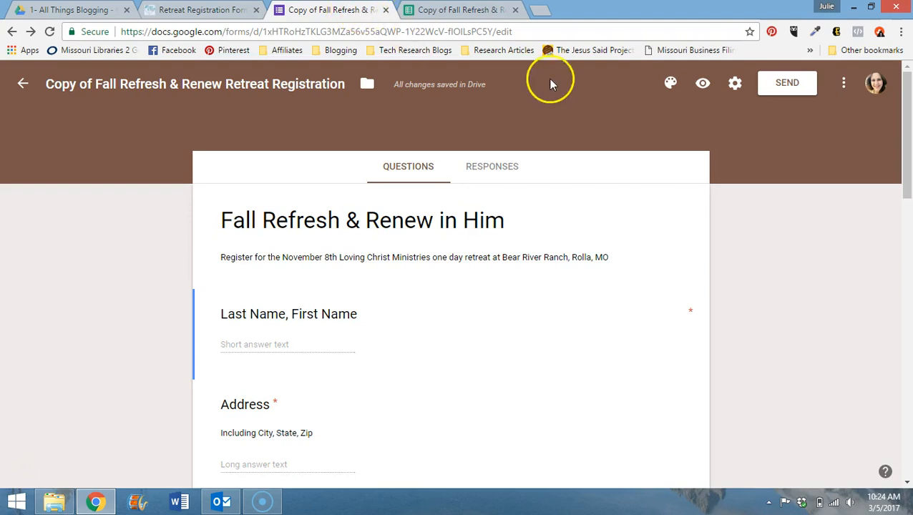
{"action": "left_click", "coordinate": [788, 84]}
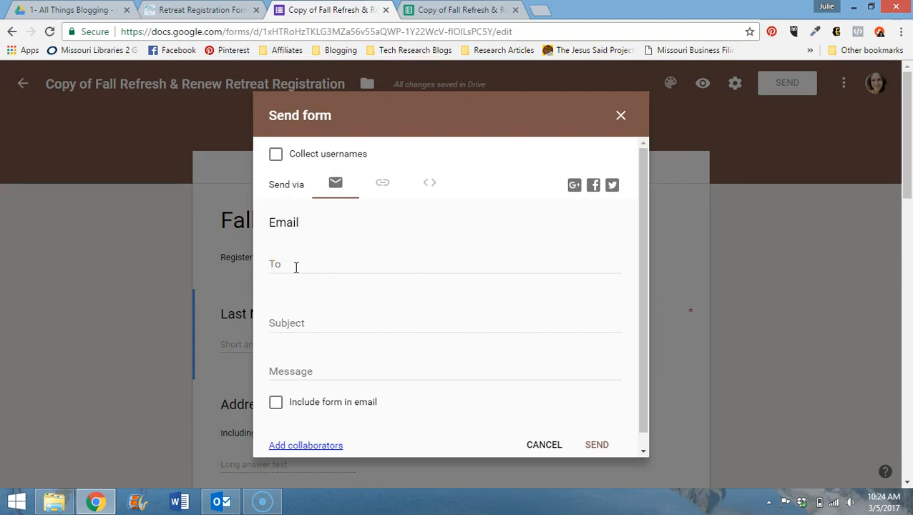
{"action": "left_click", "coordinate": [384, 189]}
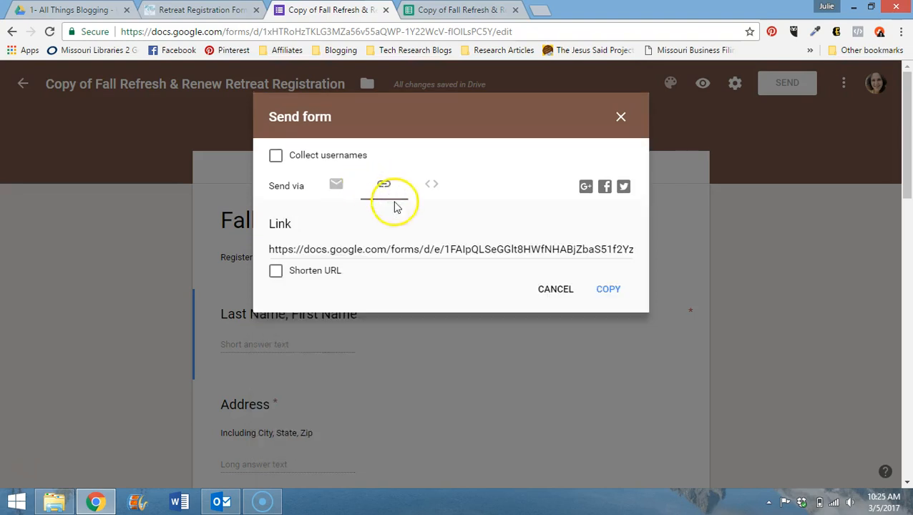
{"action": "left_click", "coordinate": [379, 249]}
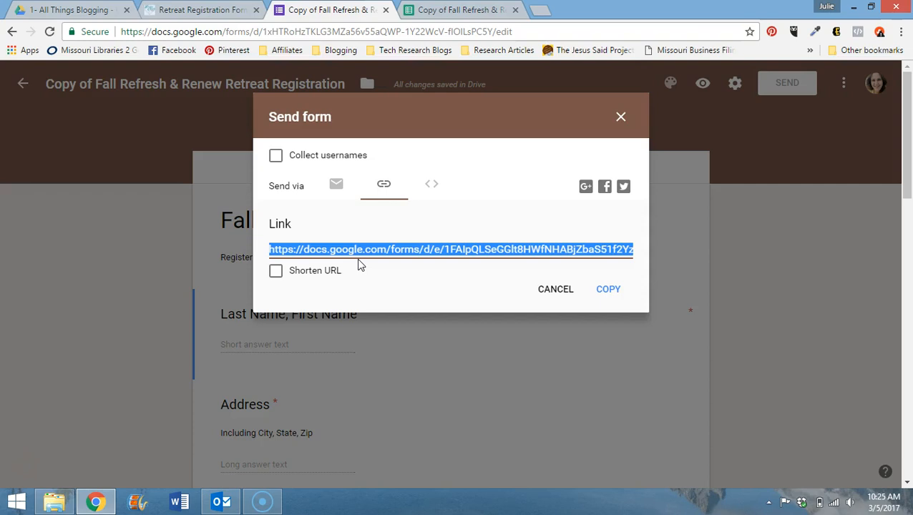
{"action": "left_click", "coordinate": [276, 273]}
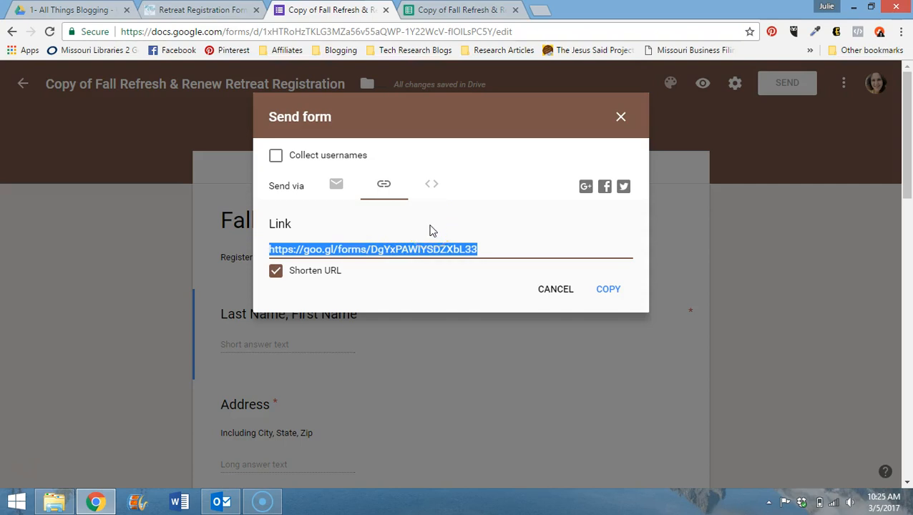
Step: View the form's embed HTML code, and copy the form's shortened link
{"action": "left_click", "coordinate": [432, 187]}
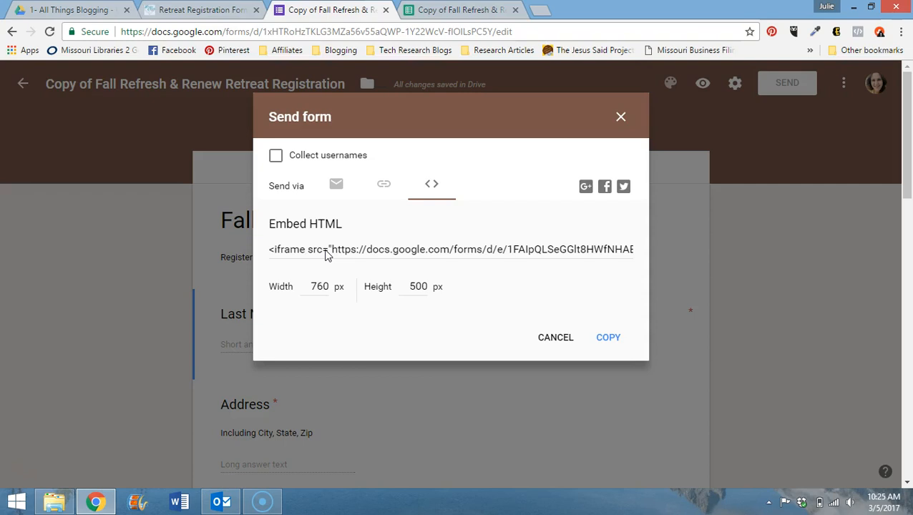
{"action": "left_click", "coordinate": [384, 187]}
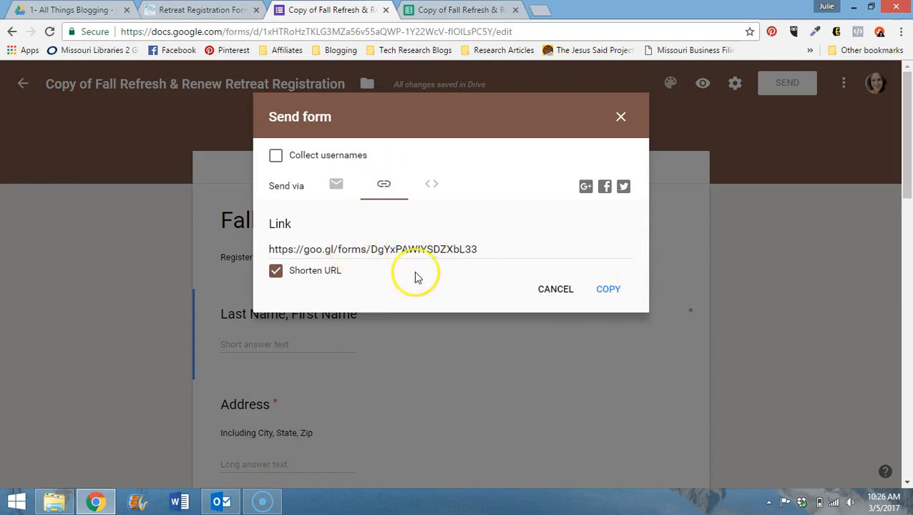
{"action": "left_click", "coordinate": [608, 289]}
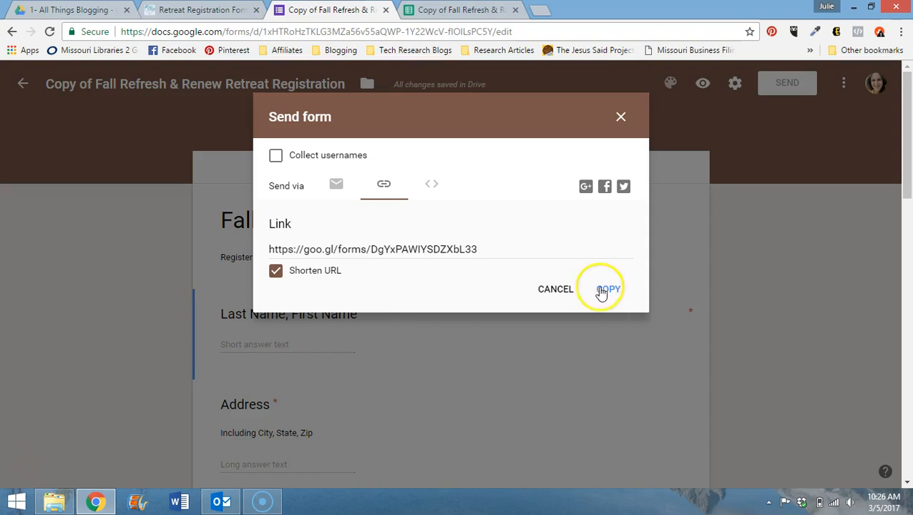